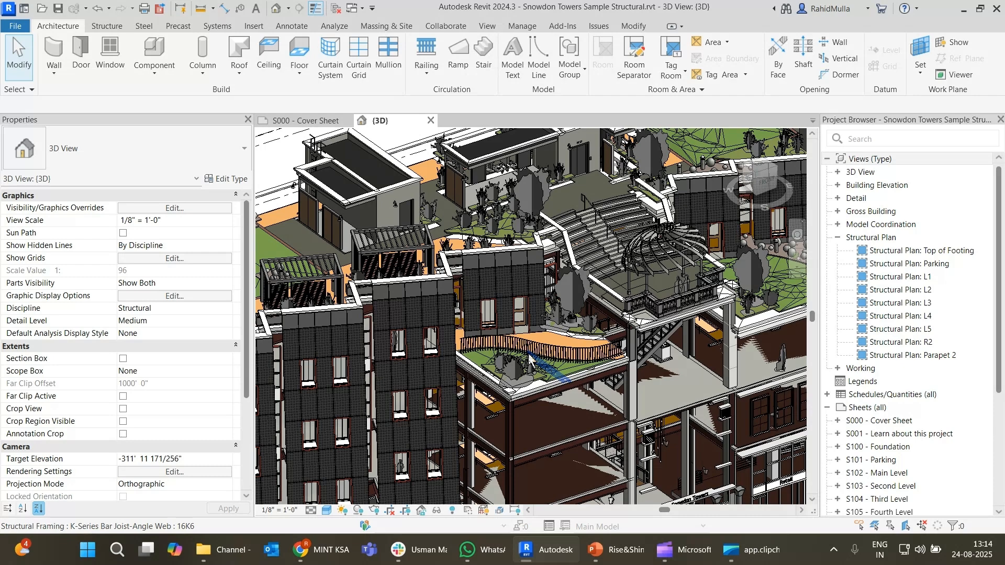
Examine the rooftop pergolas and the whole building in the 3D view of the structural model with its linked architecture
middle_click_drag(423, 315, 599, 322)
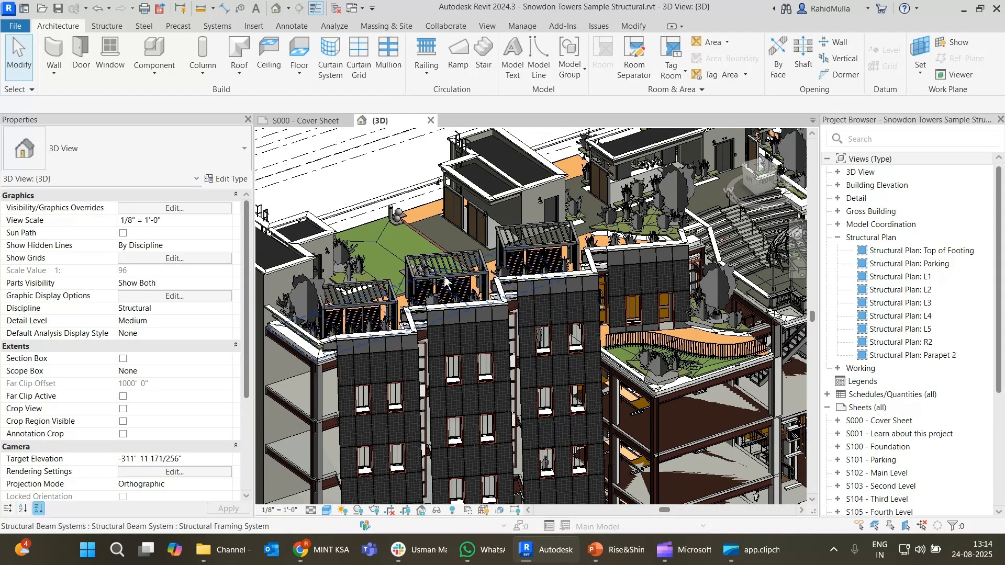
middle_click_drag(444, 280, 455, 287, "shift")
scroll(455, 292, "up", 3)
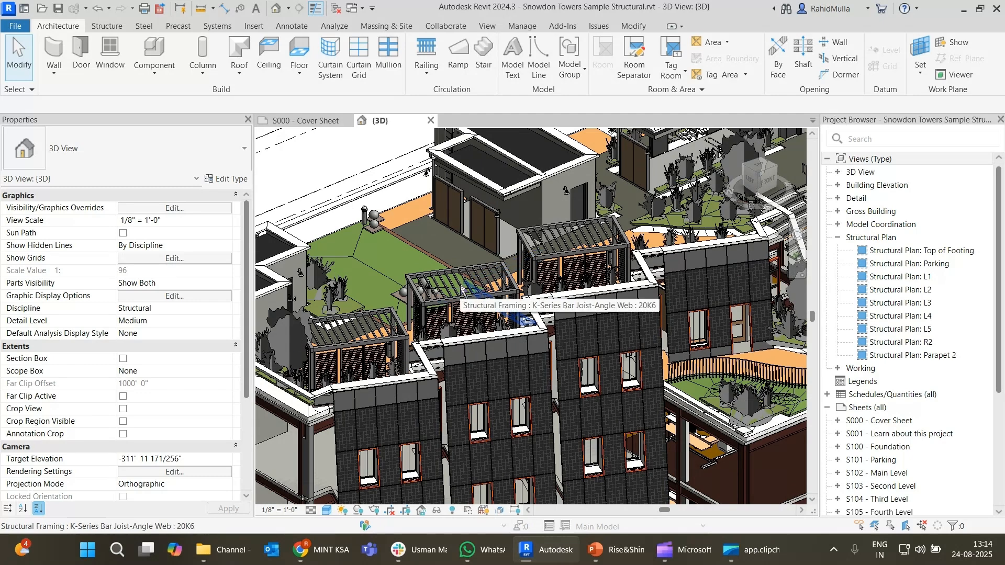
scroll(461, 290, "up", 2)
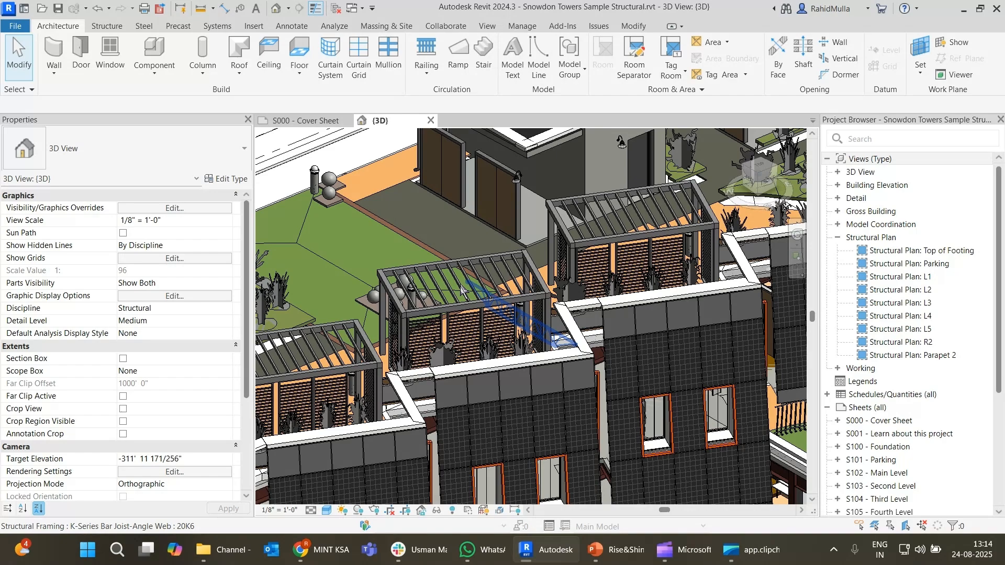
scroll(461, 290, "down", 3)
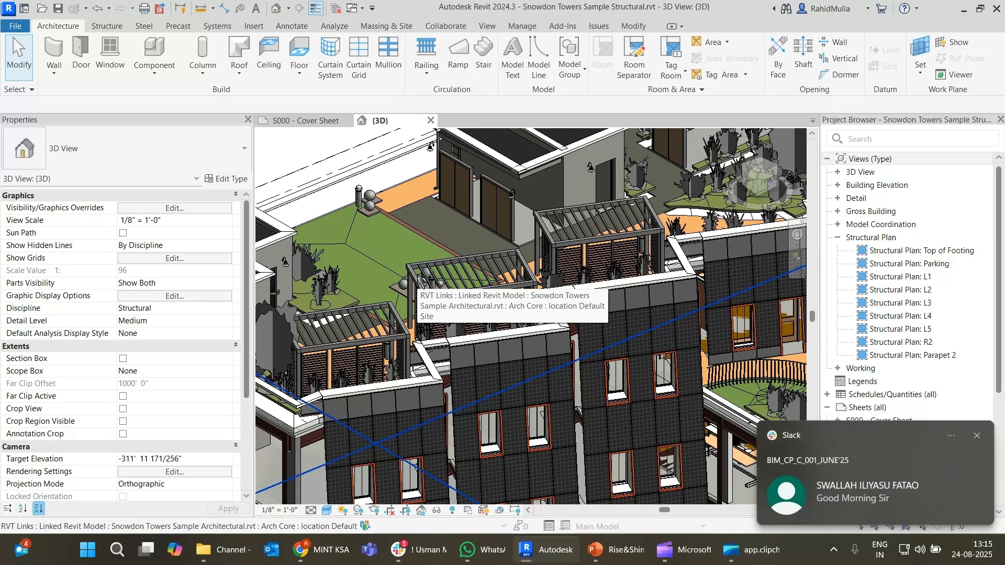
left_click(977, 437)
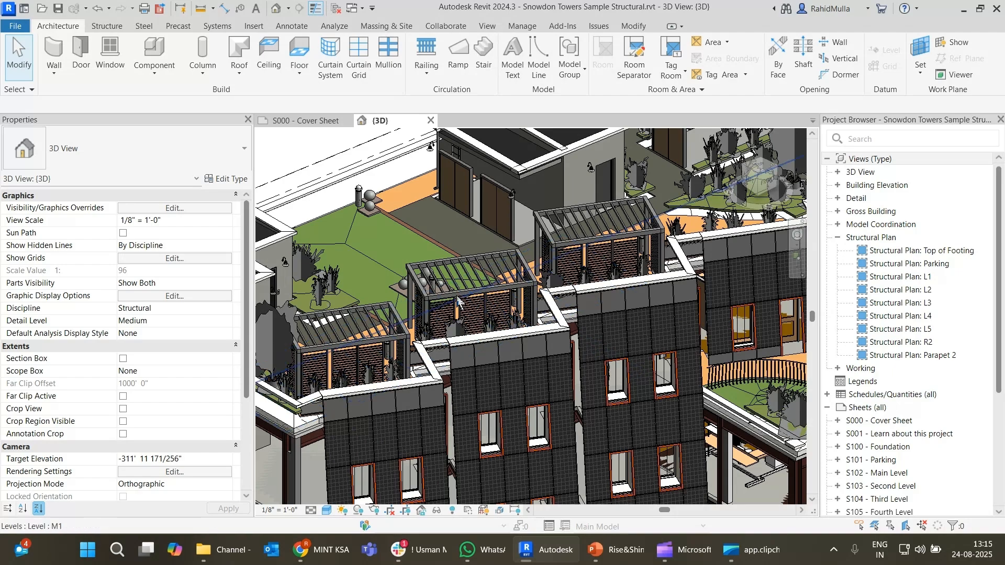
scroll(457, 266, "down", 5)
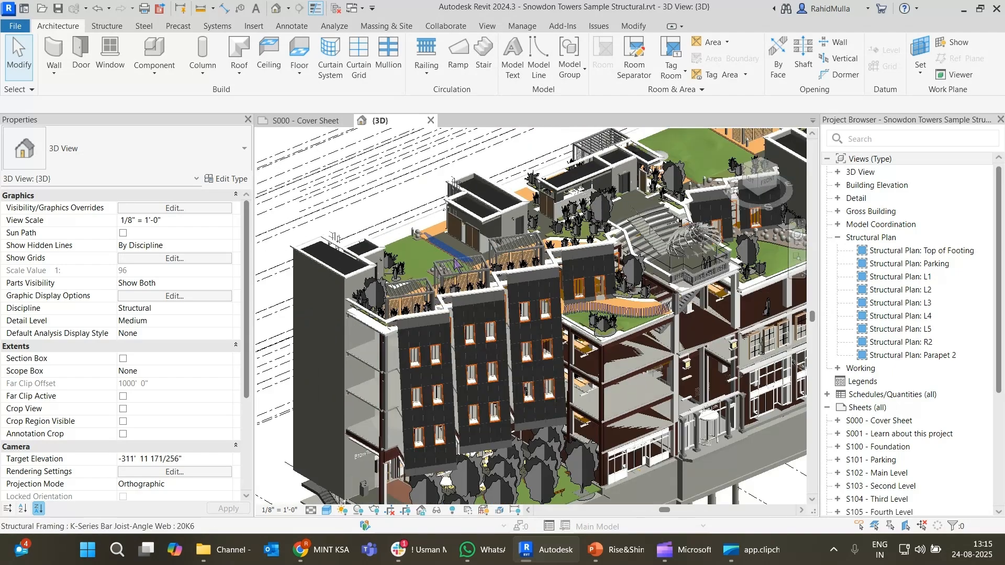
middle_click_drag(534, 310, 530, 198)
scroll(527, 199, "down", 1)
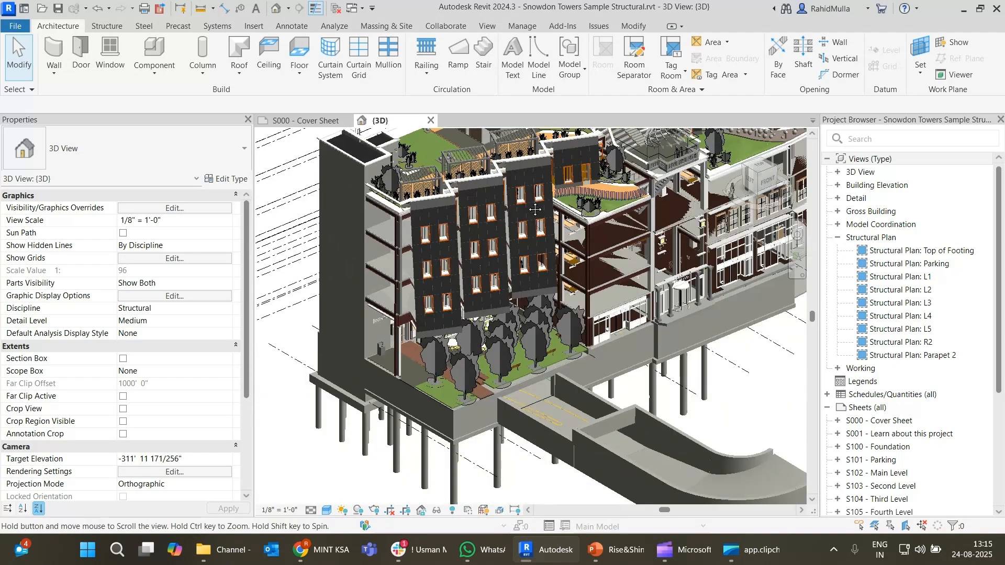
middle_click_drag(487, 266, 476, 304)
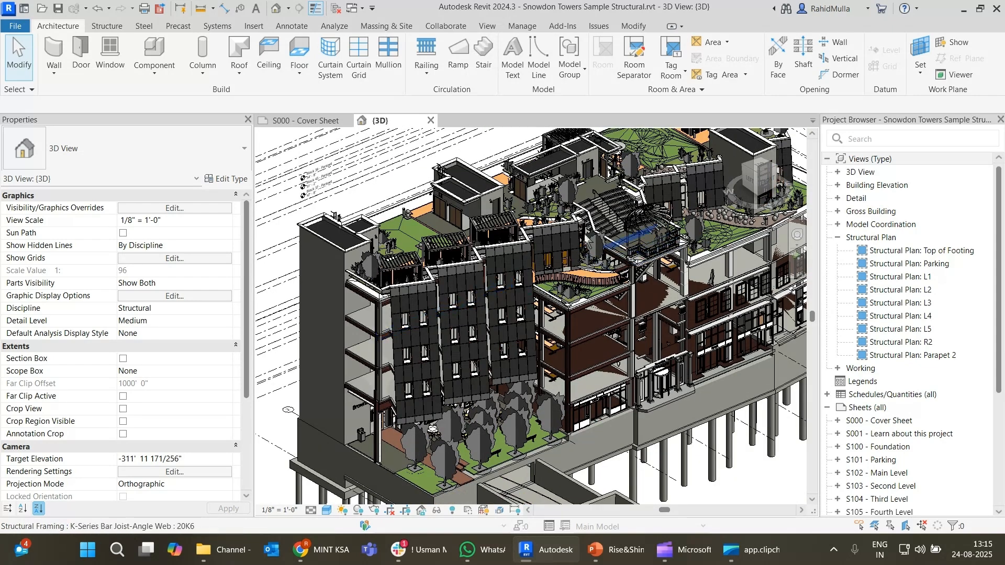
Select the assembled stair between L4 and L5 inside the linked architectural model and check the selection's categories in the Filter
scroll(649, 286, "up", 1)
scroll(647, 279, "up", 5)
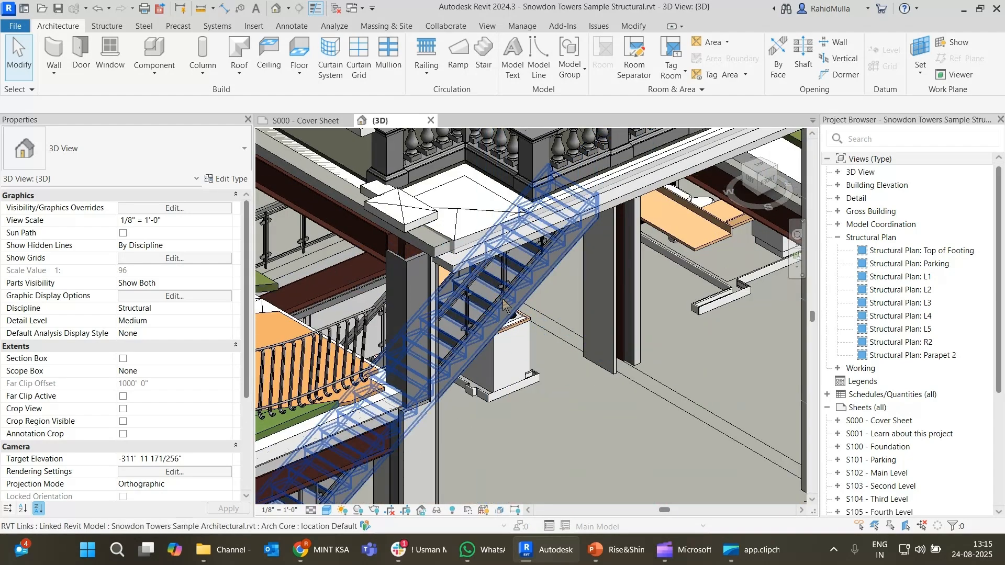
left_click(502, 314)
mouse_move(502, 316)
middle_mouse_down("shift")
mouse_move(485, 287)
mouse_move(450, 290)
middle_mouse_up("shift")
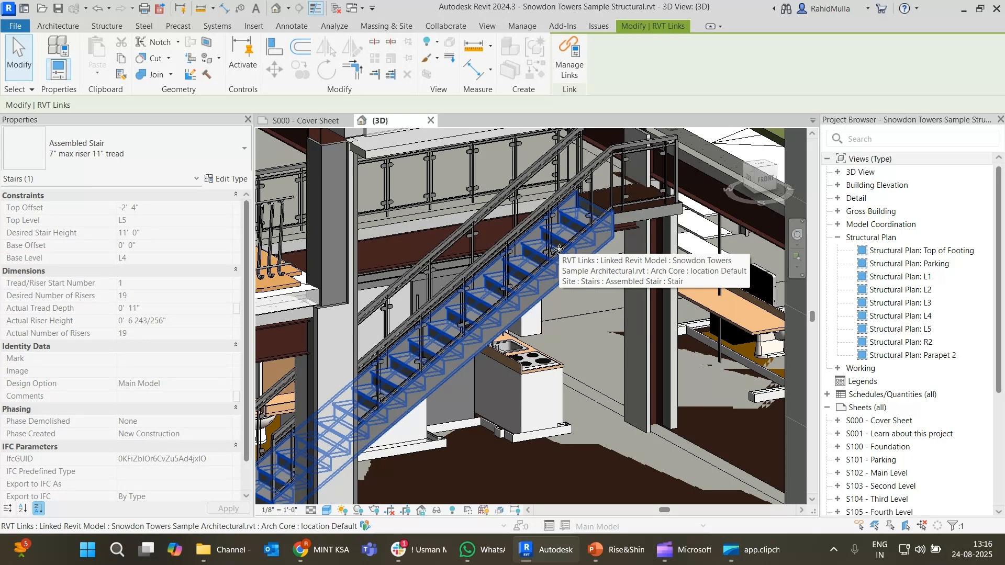
left_click(952, 526)
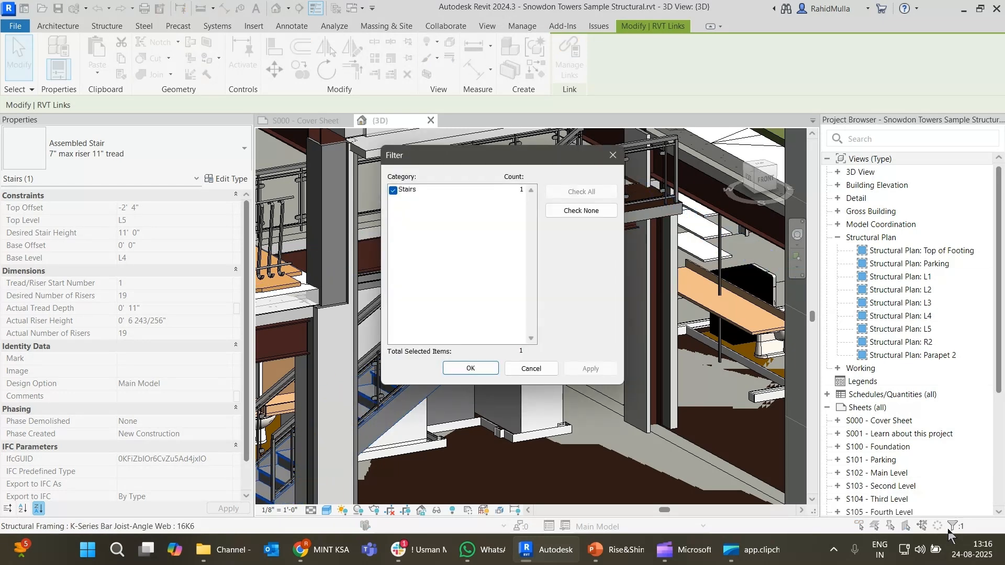
left_click(613, 155)
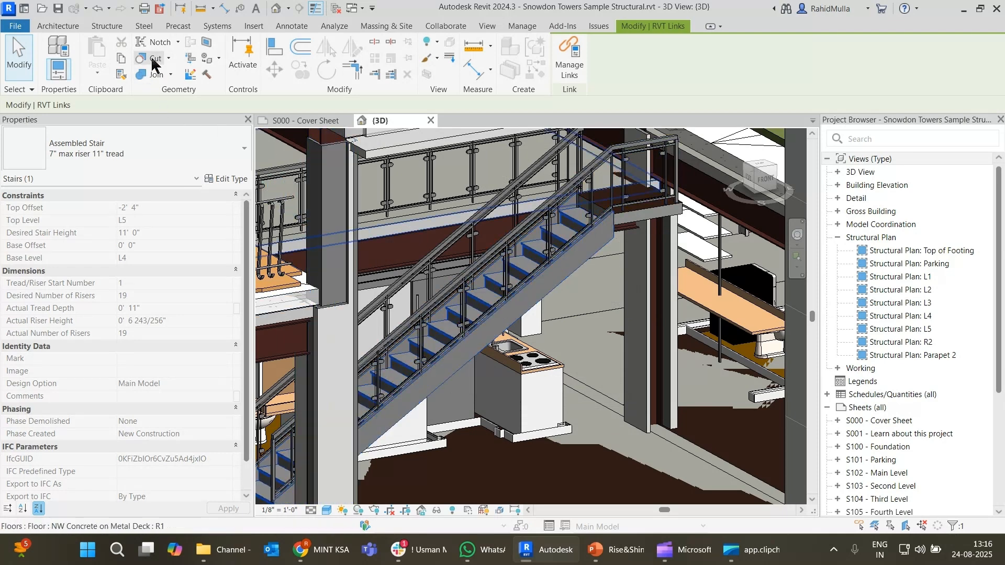
Copy the selected linked stair and paste it into the structural model aligned to the same place, accepting the duplicate types
left_click(121, 59)
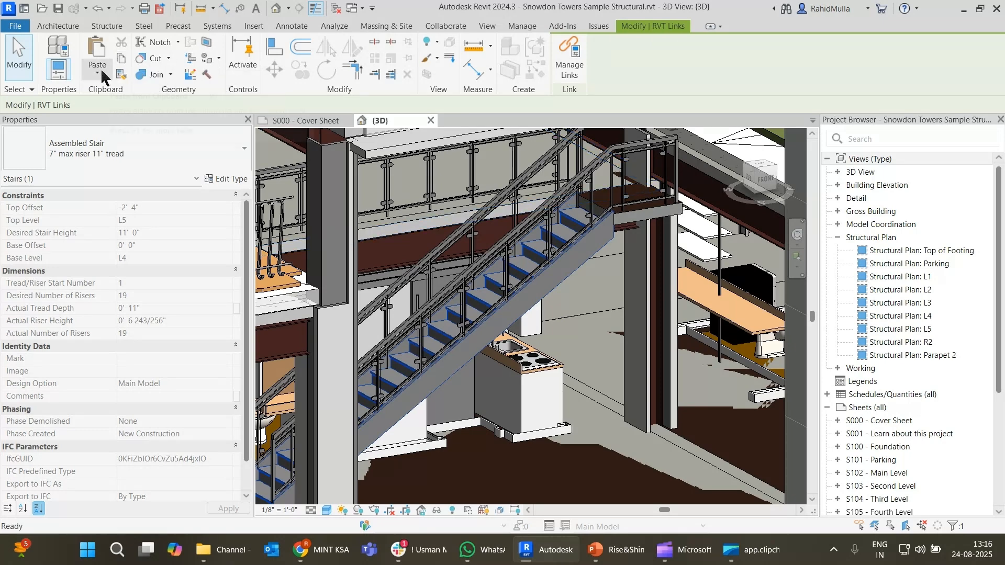
left_click(101, 73)
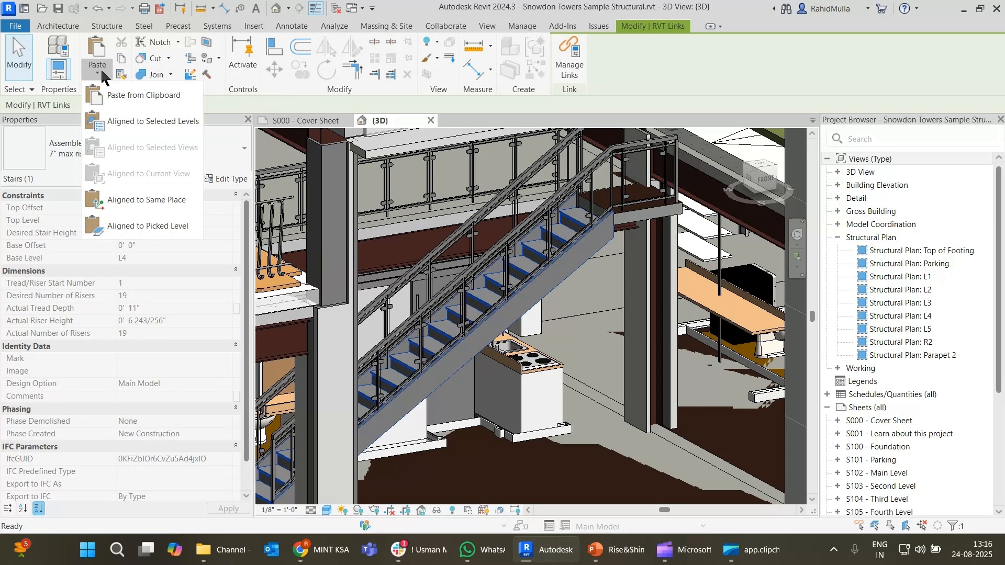
left_click(154, 200)
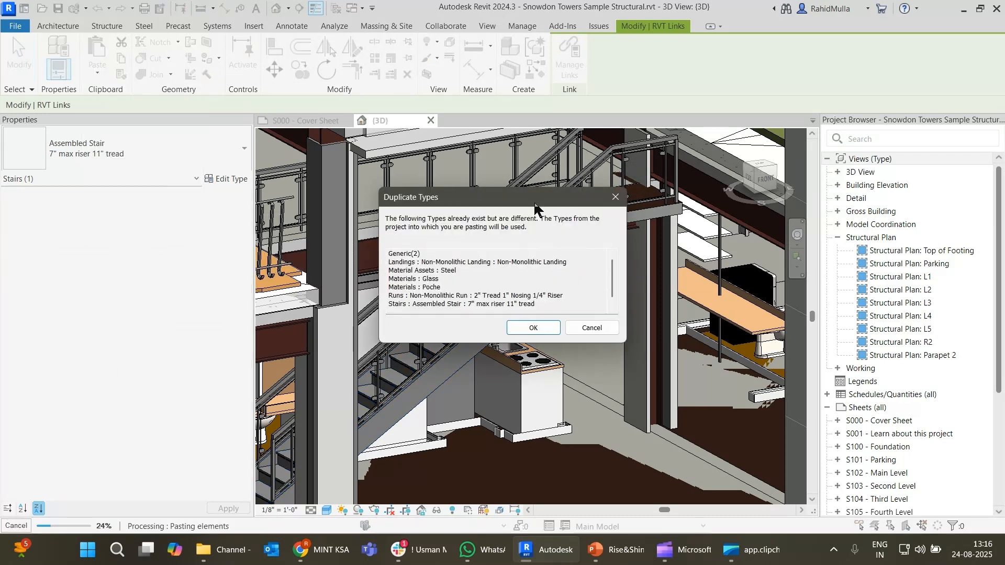
left_click(540, 331)
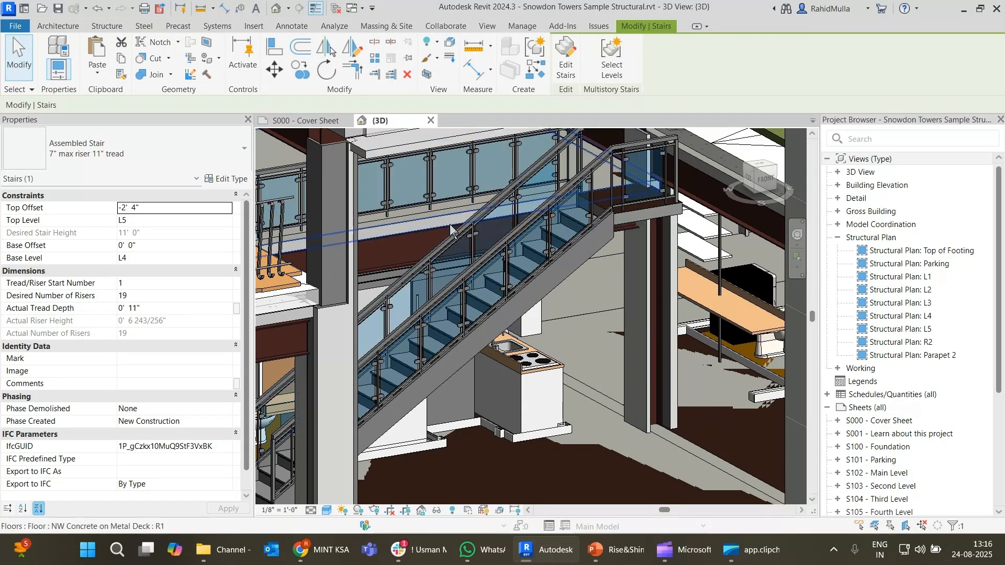
Hide the linked model Snowdon Towers Sample Architectural.rvt in the 3D view's visibility overrides and clear the stair selection
key("g")
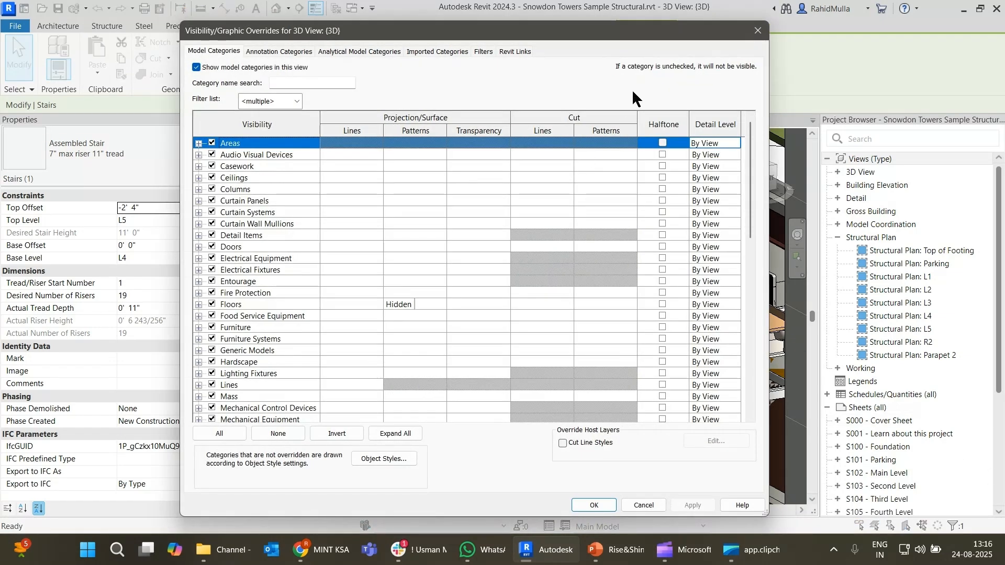
left_click(510, 52)
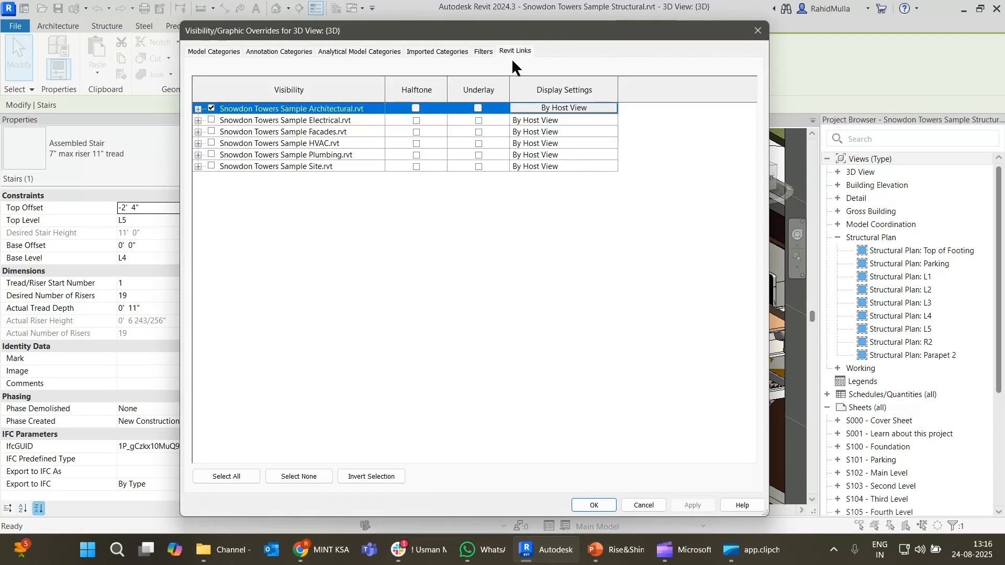
left_click(211, 108)
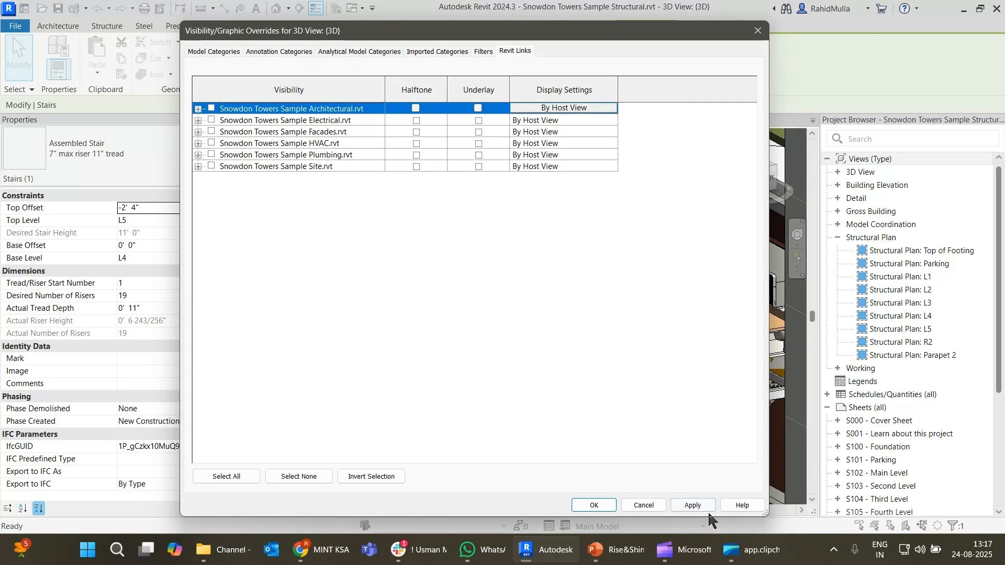
left_click(677, 505)
left_click(594, 505)
key("Escape")
scroll(564, 410, "down", 3)
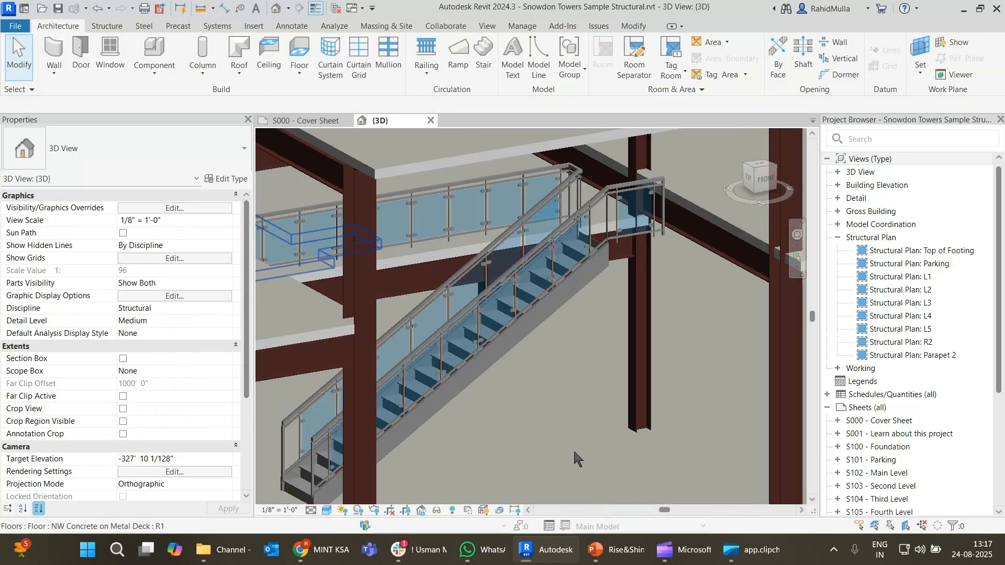
Select the pasted stair and examine its properties, railings and position within the structural frame from several angles
scroll(564, 410, "down", 5)
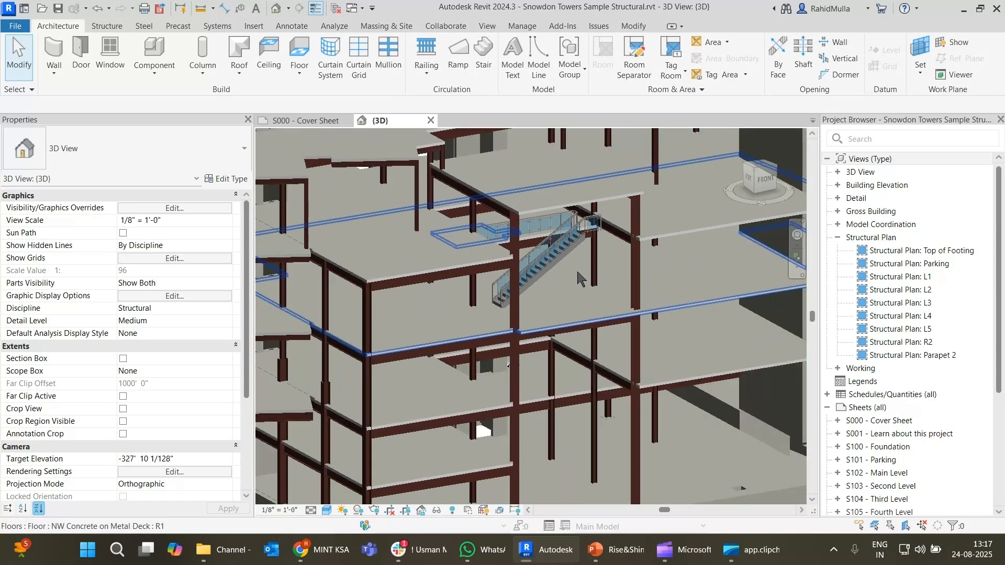
scroll(569, 277, "up", 5)
middle_click_drag(552, 269, 628, 310, "shift")
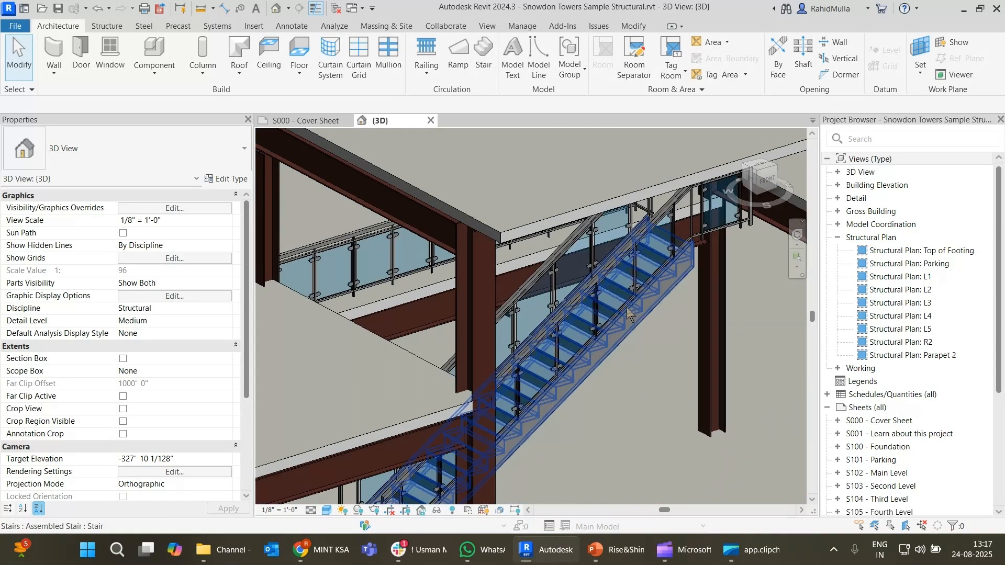
left_click(648, 266)
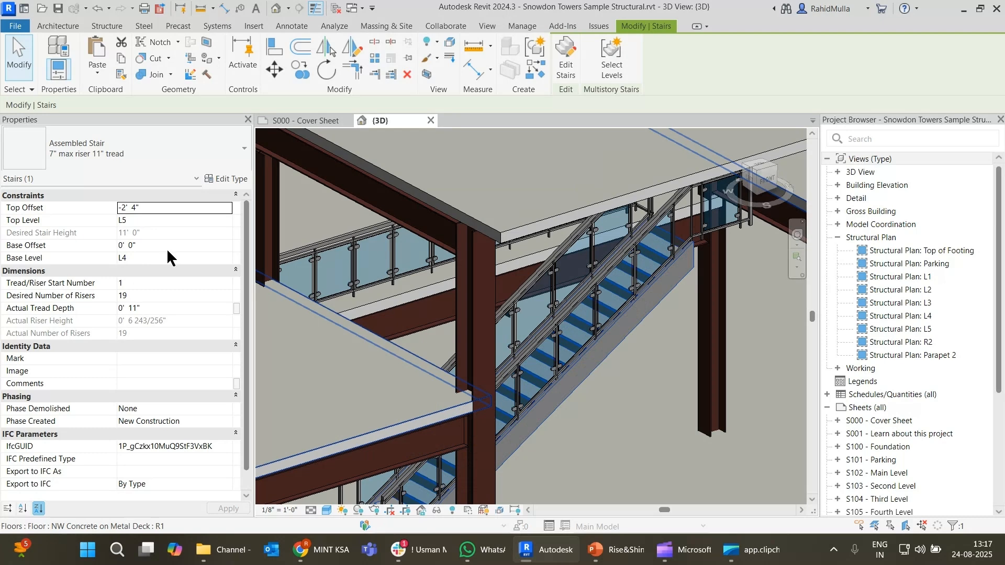
scroll(168, 241, "down", 1)
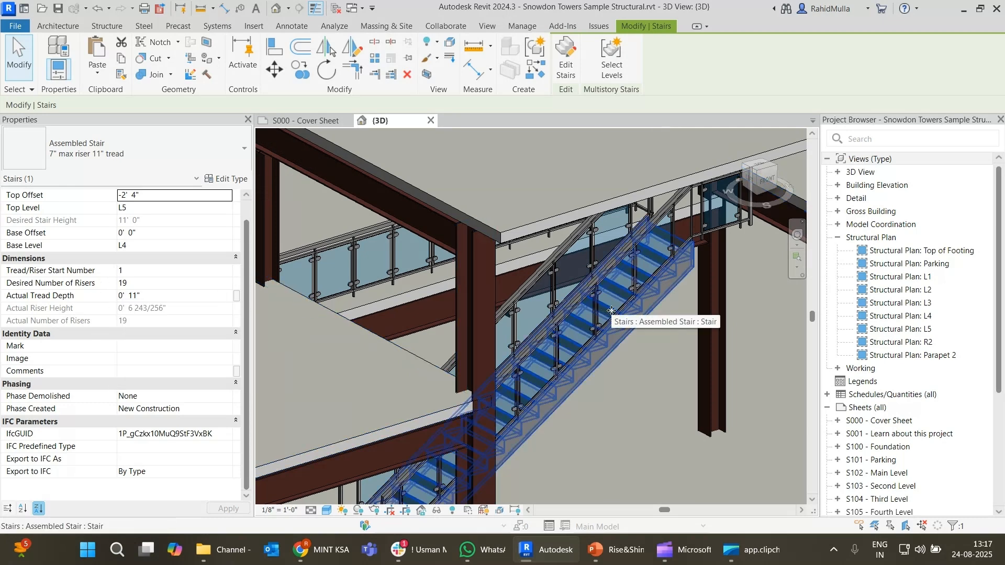
scroll(612, 311, "down", 2)
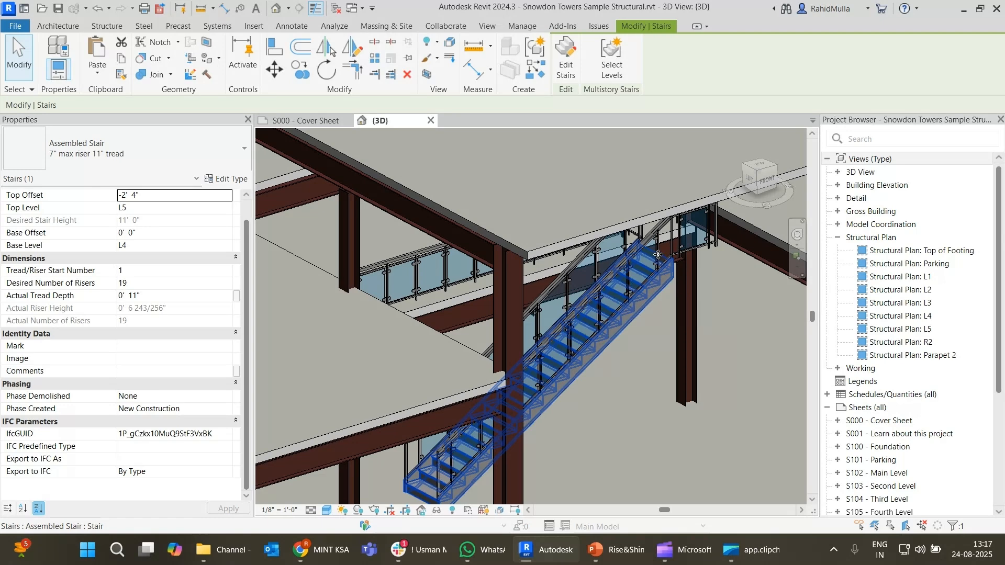
scroll(623, 304, "up", 3)
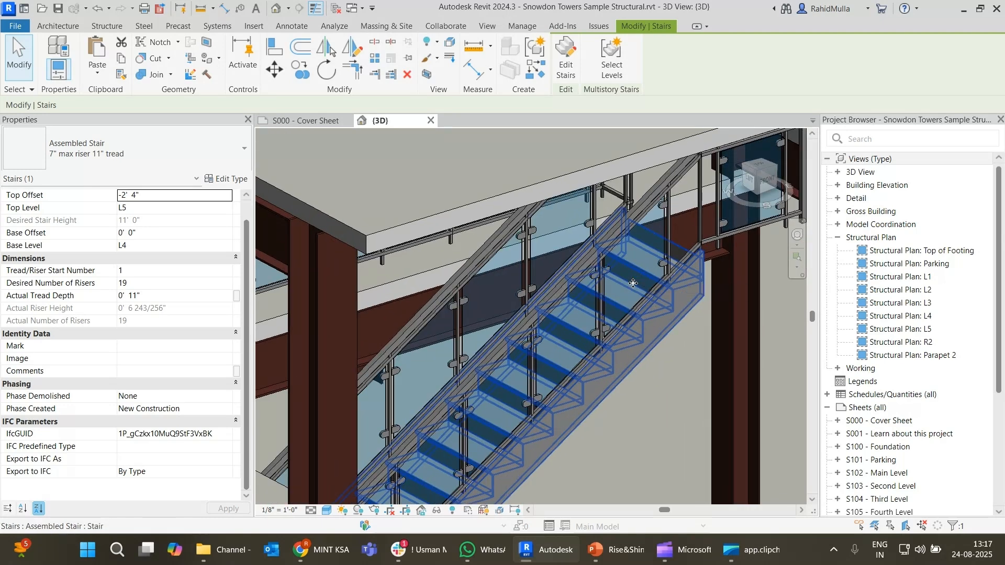
scroll(632, 282, "down", 2)
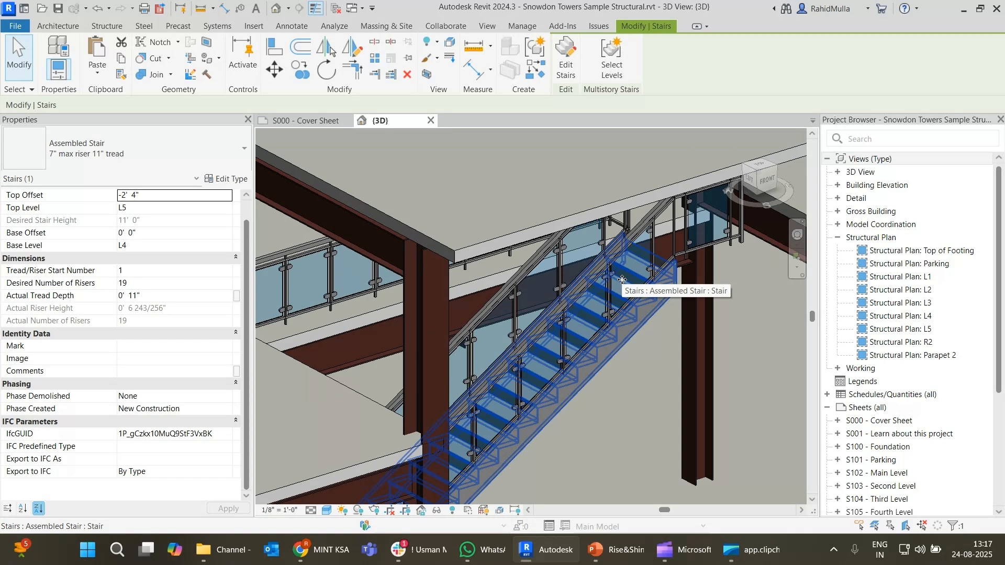
scroll(599, 291, "down", 5)
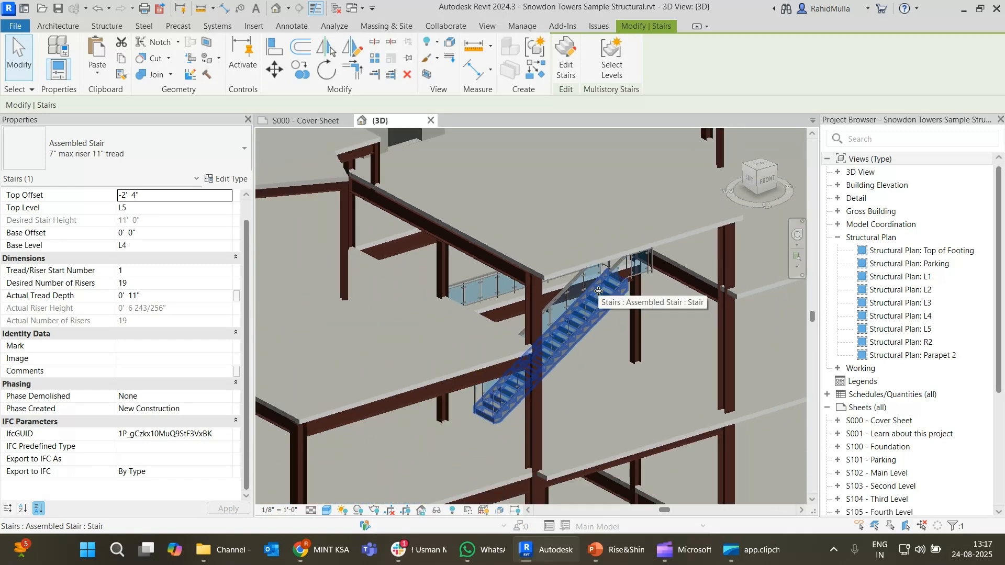
middle_click_drag(603, 289, 642, 353)
middle_click_drag(486, 291, 683, 274)
middle_click_drag(608, 310, 446, 324)
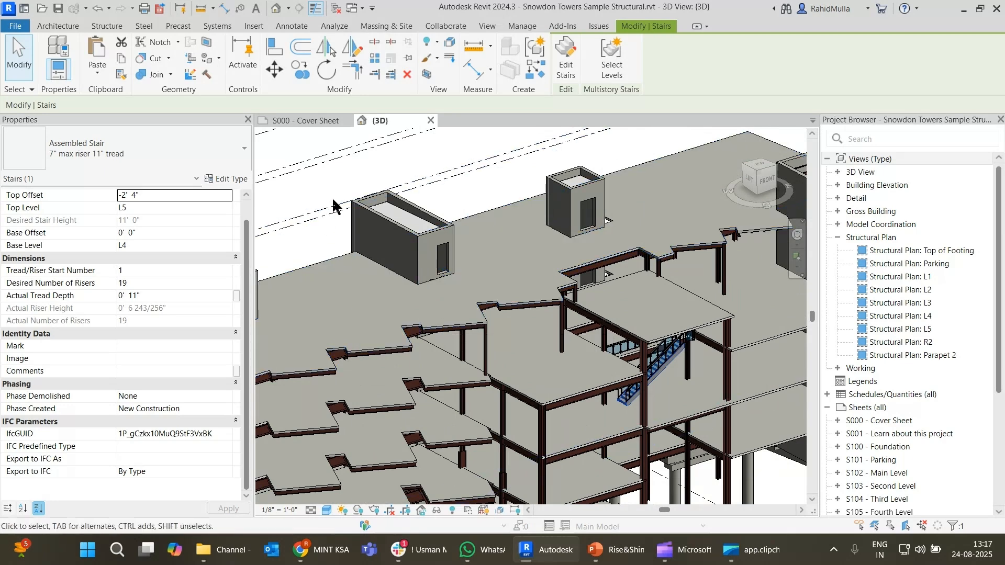
Show the linked model Snowdon Towers Sample Architectural.rvt again in the 3D view's visibility overrides
key("v")
key("v")
left_click(511, 52)
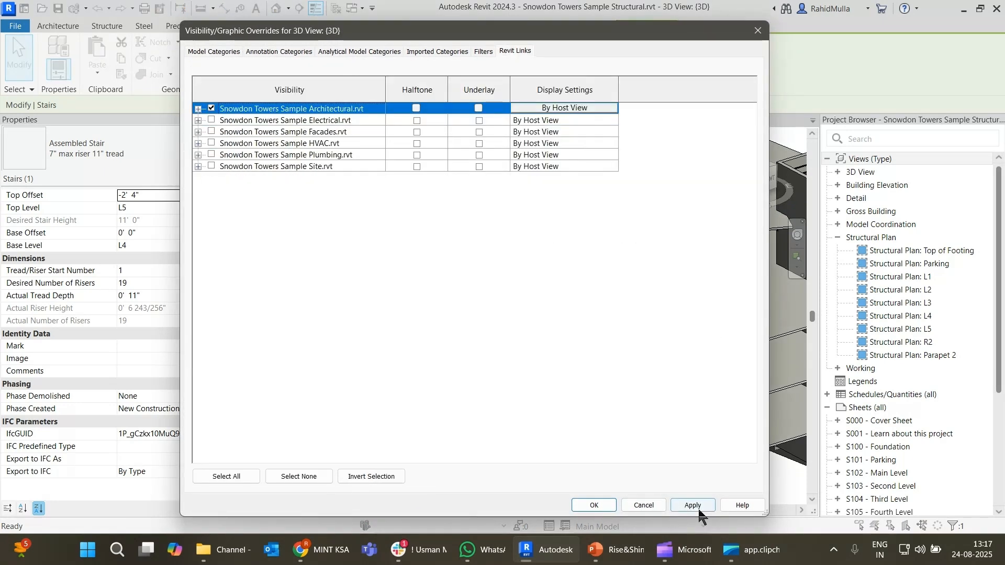
left_click(693, 506)
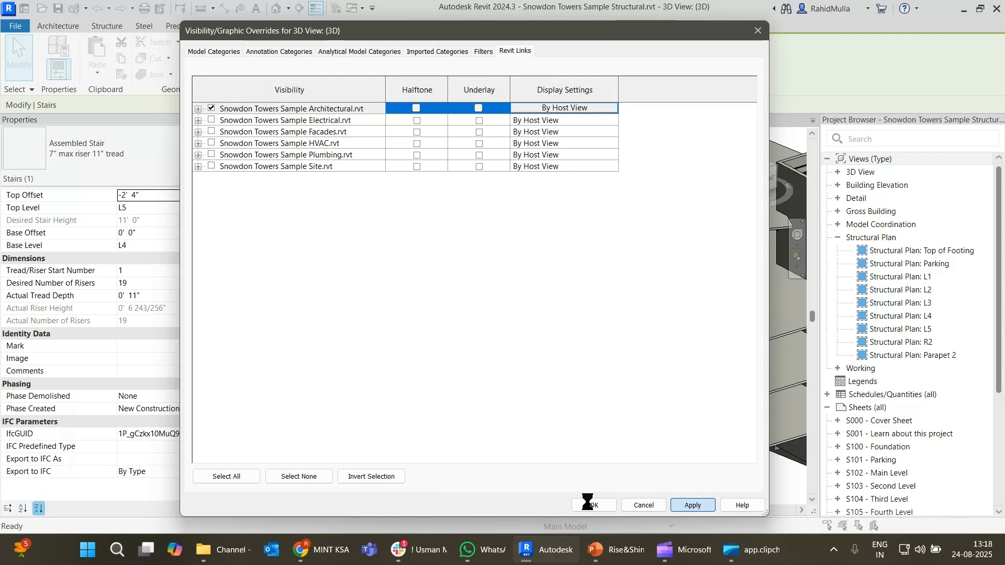
left_click(588, 504)
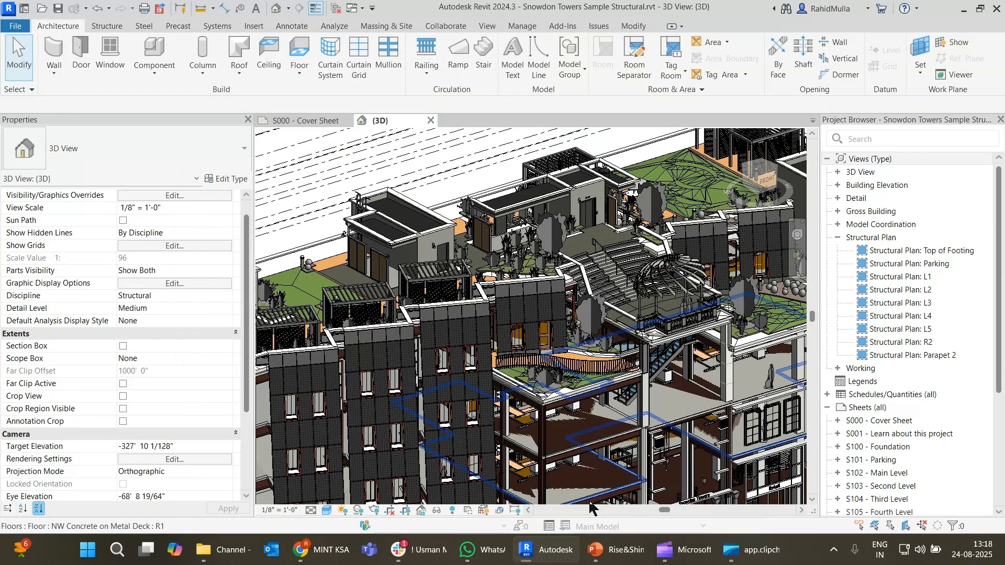
Select the three rooftop Pergola Modern elements inside the linked architectural model
scroll(362, 305, "up", 4)
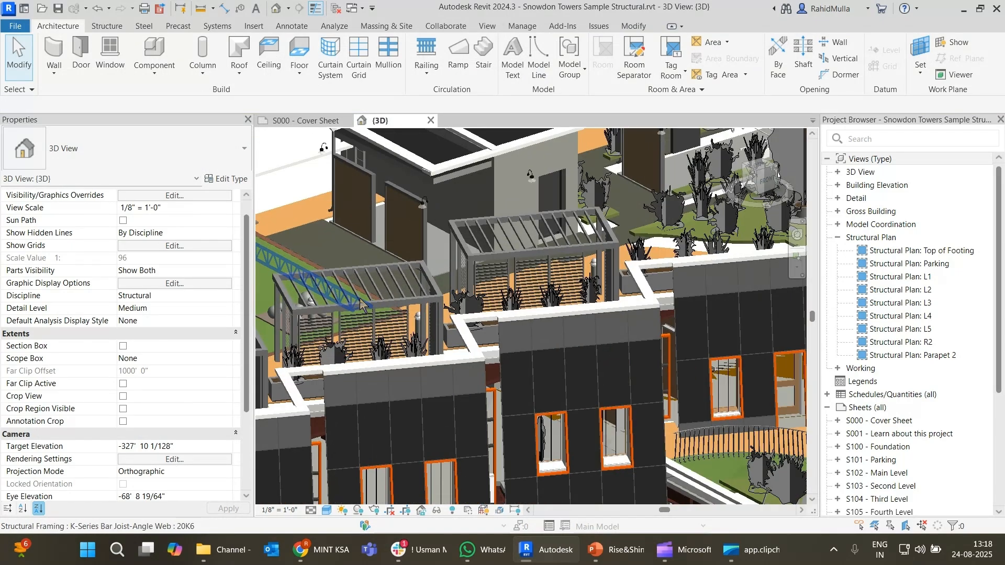
middle_click_drag(369, 303, 432, 270)
scroll(361, 278, "down", 1)
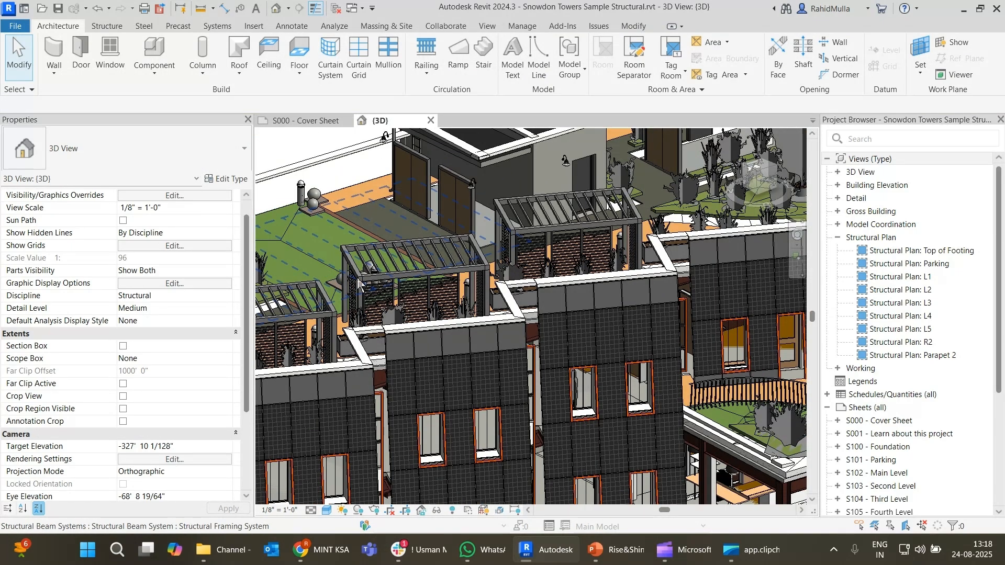
key("Tab")
key("Tab")
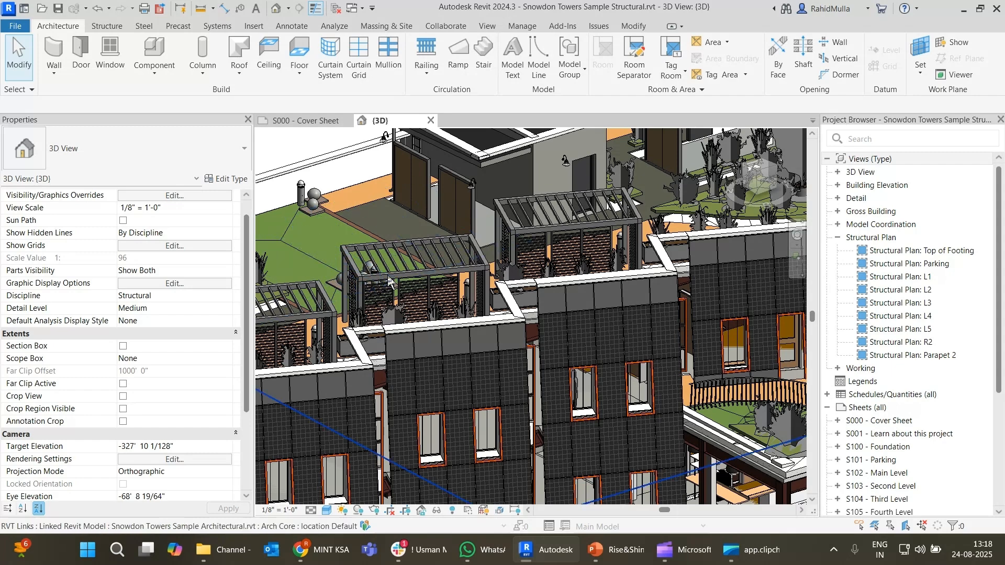
left_click(390, 282)
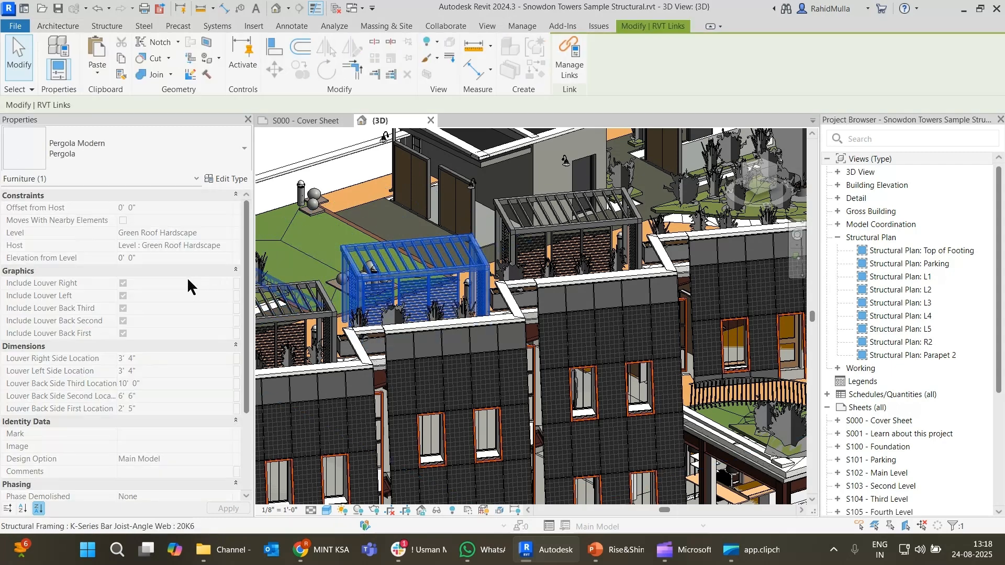
middle_click_drag(321, 302, 437, 282, "shift")
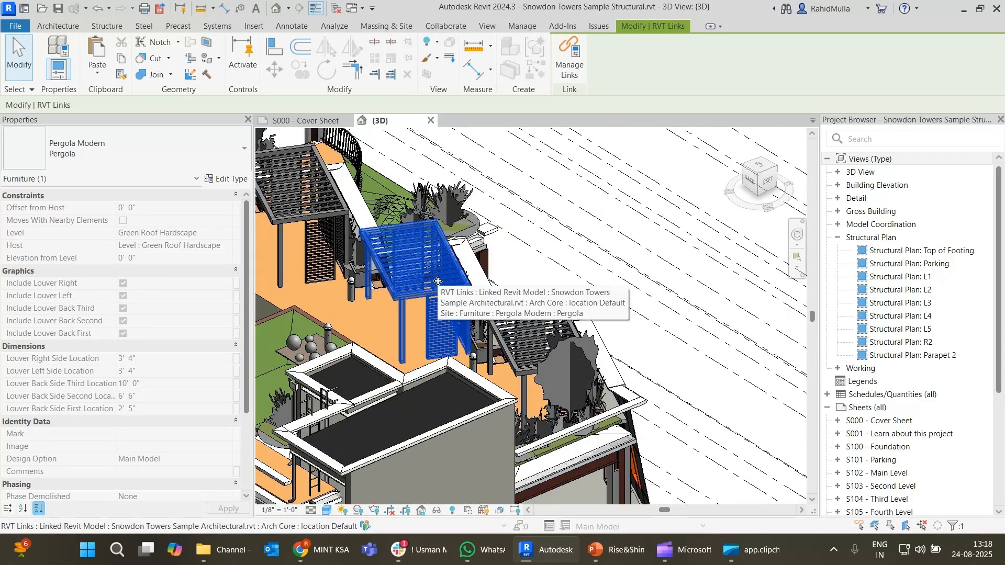
left_click(516, 345, "ctrl")
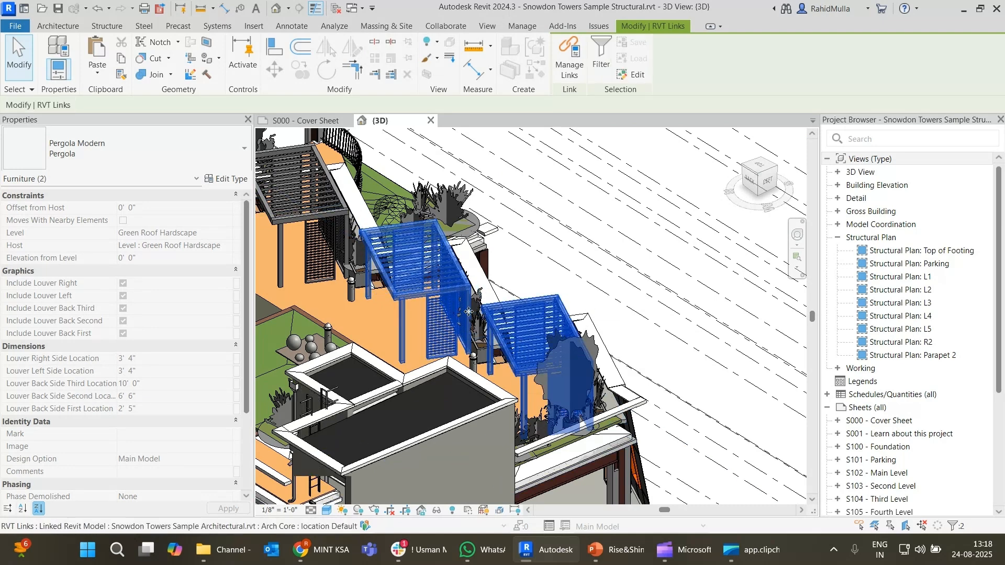
left_click(279, 219, "ctrl")
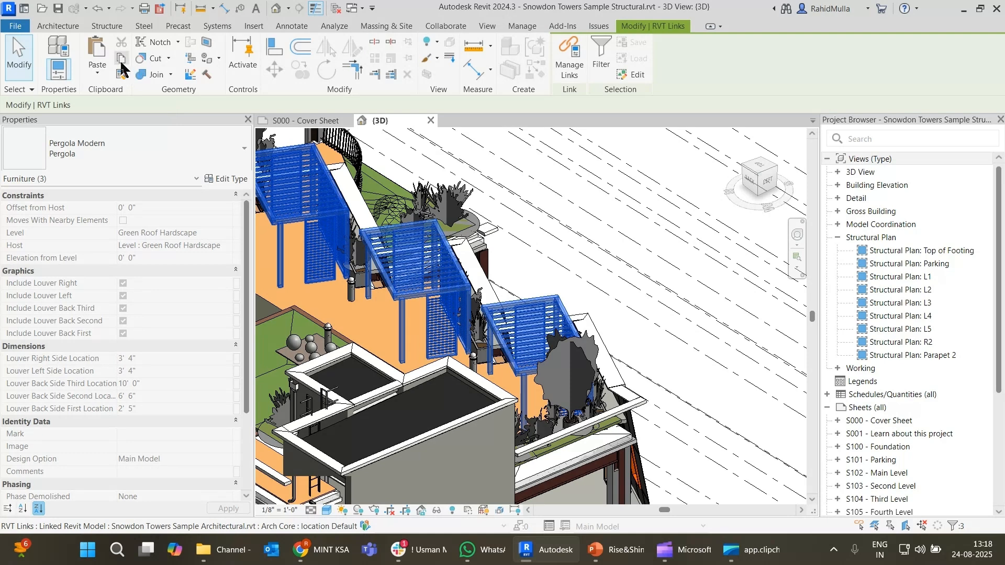
Copy the selected linked pergolas and paste them into the structural model aligned to the same place
left_click(91, 77)
left_click(156, 202)
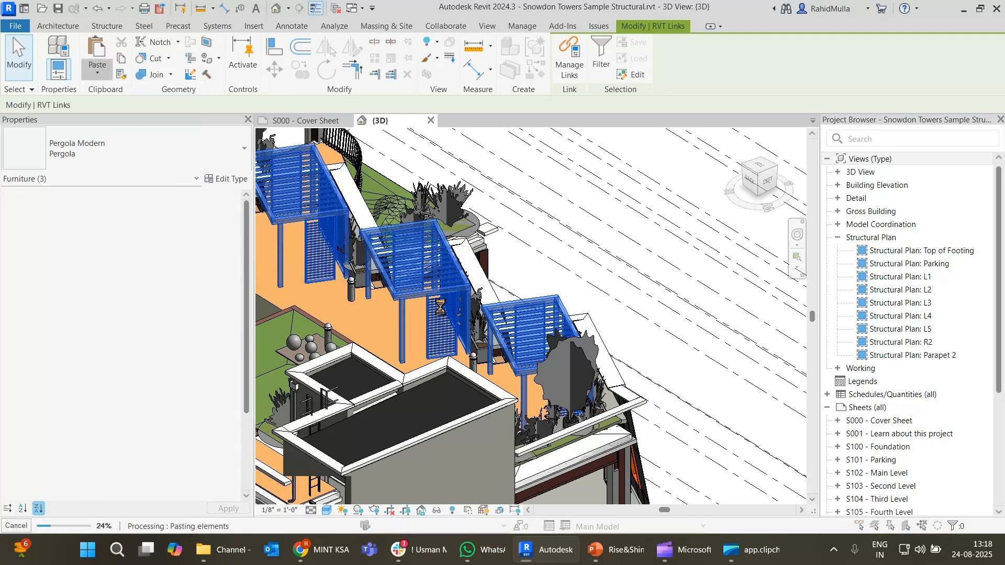
left_click(544, 331)
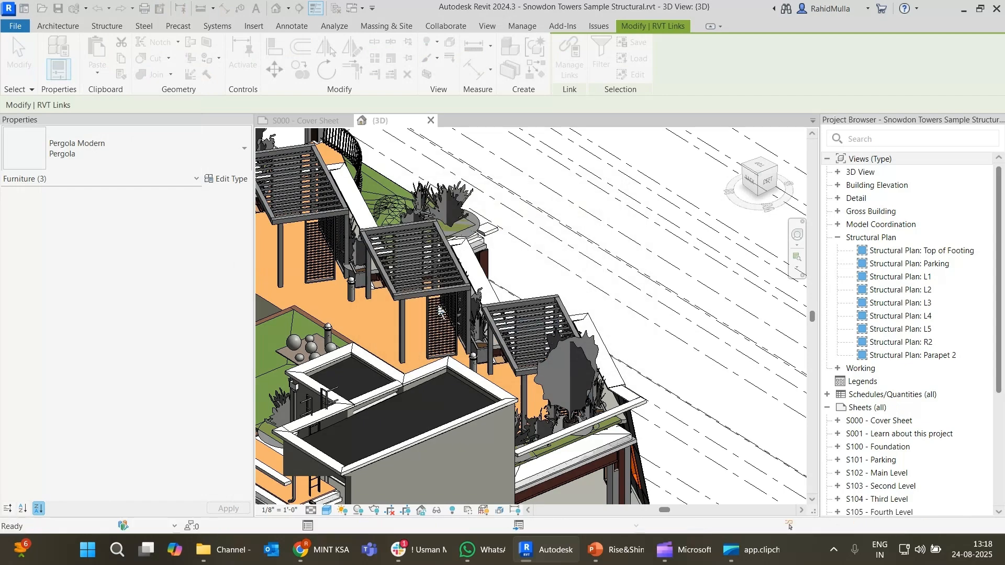
Hide the linked model Snowdon Towers Sample Architectural.rvt in the 3D view's visibility overrides
scroll(415, 288, "down", 5)
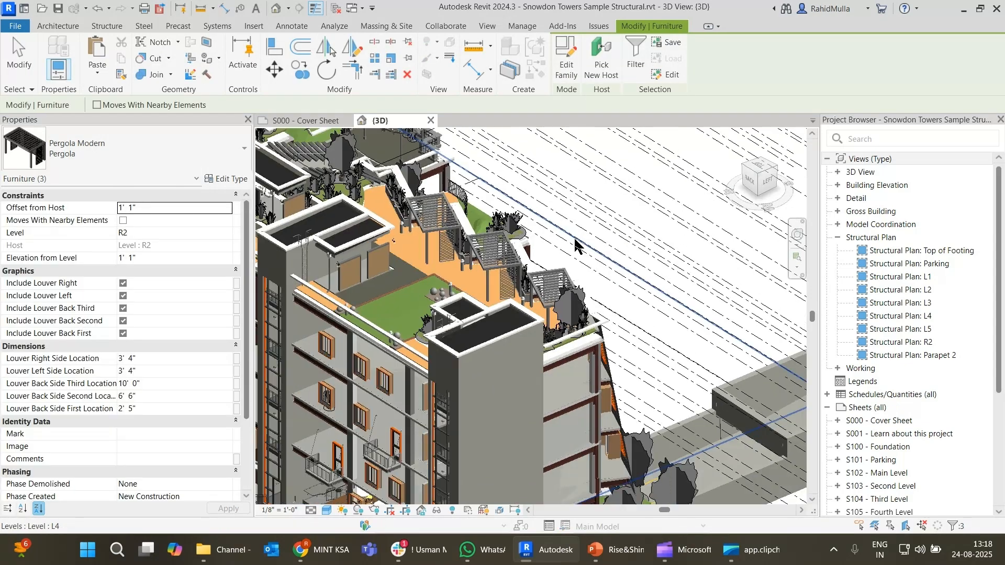
key("v")
key("v")
left_click(513, 53)
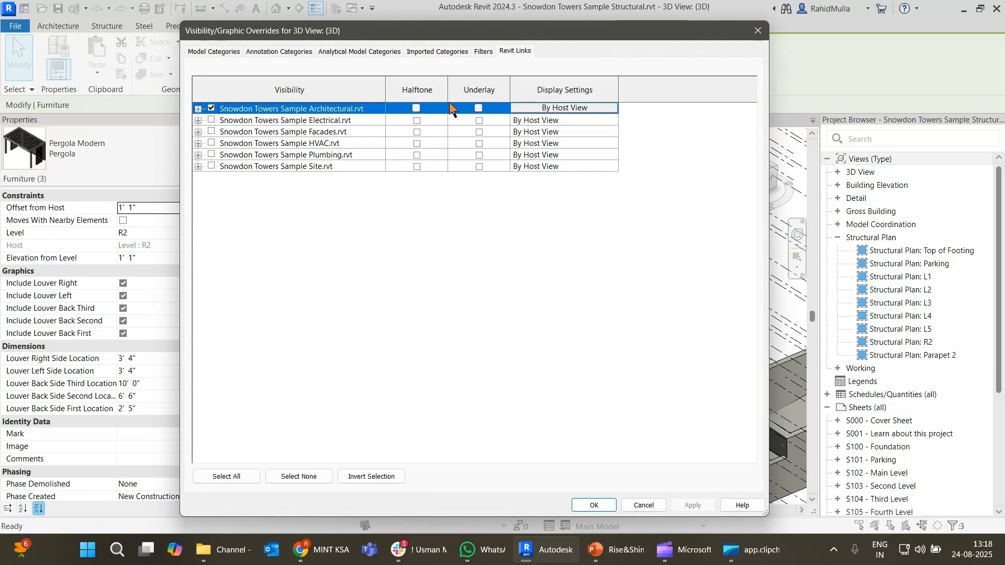
left_click(692, 505)
left_click(594, 505)
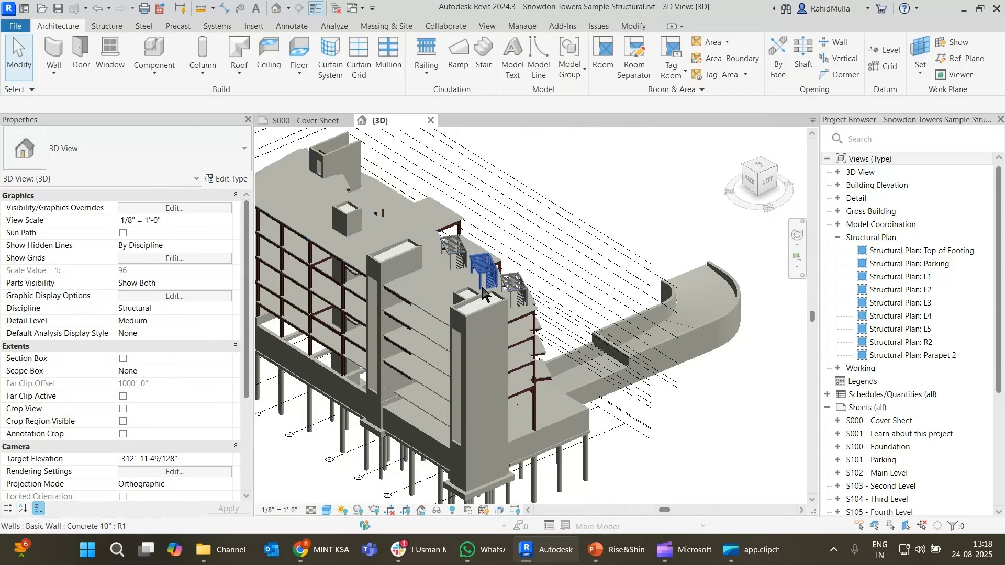
Select one of the pasted pergolas and examine its properties and the pergolas' positions on the roof slab from several angles
scroll(476, 286, "down", 2)
scroll(479, 285, "up", 8)
scroll(484, 283, "down", 6)
middle_click_drag(531, 384, 501, 374, "shift")
scroll(497, 316, "up", 5)
left_click(473, 378)
scroll(466, 361, "up", 4)
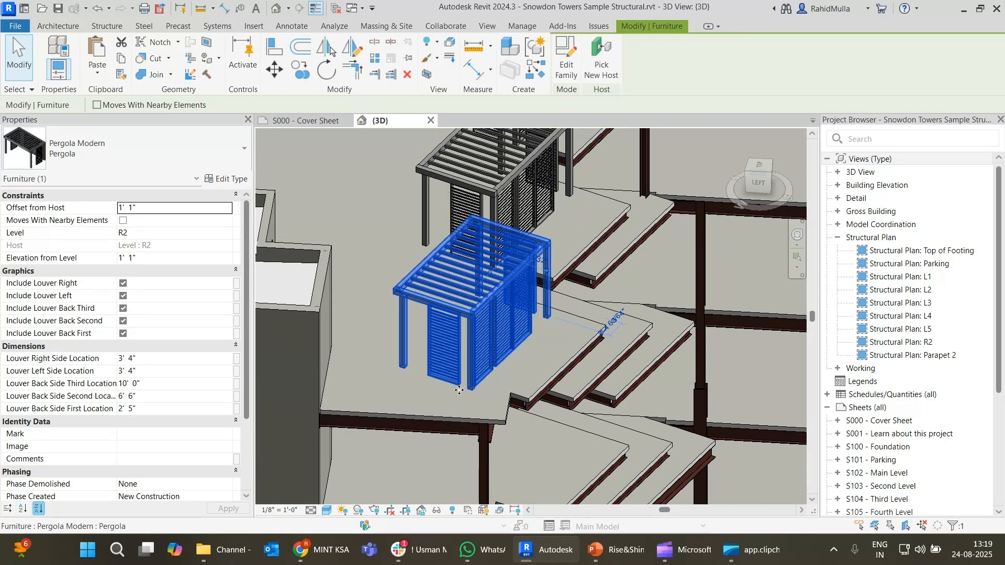
middle_click_drag(487, 375, 467, 366, "shift")
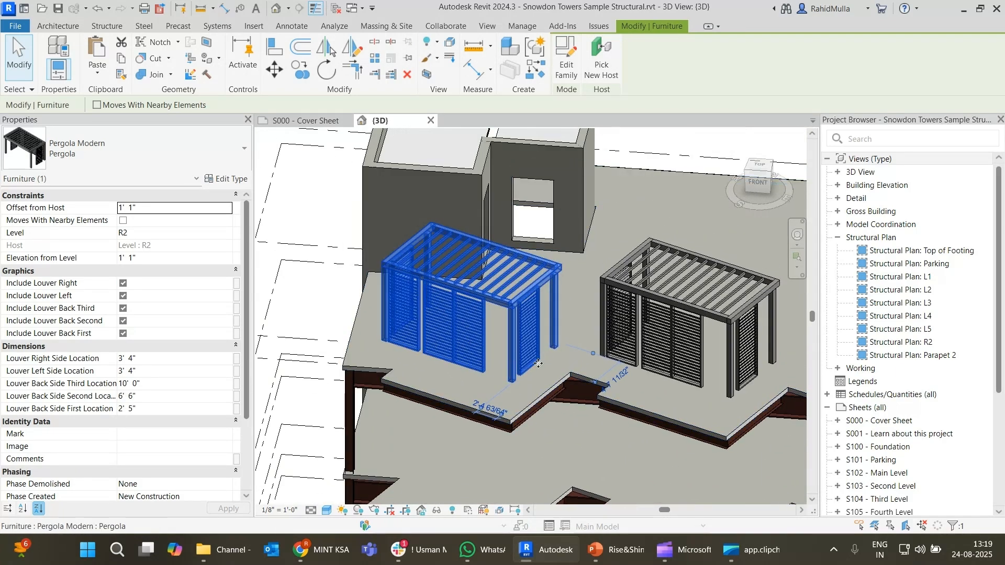
middle_click_drag(380, 333, 523, 262, "shift")
scroll(477, 312, "down", 3)
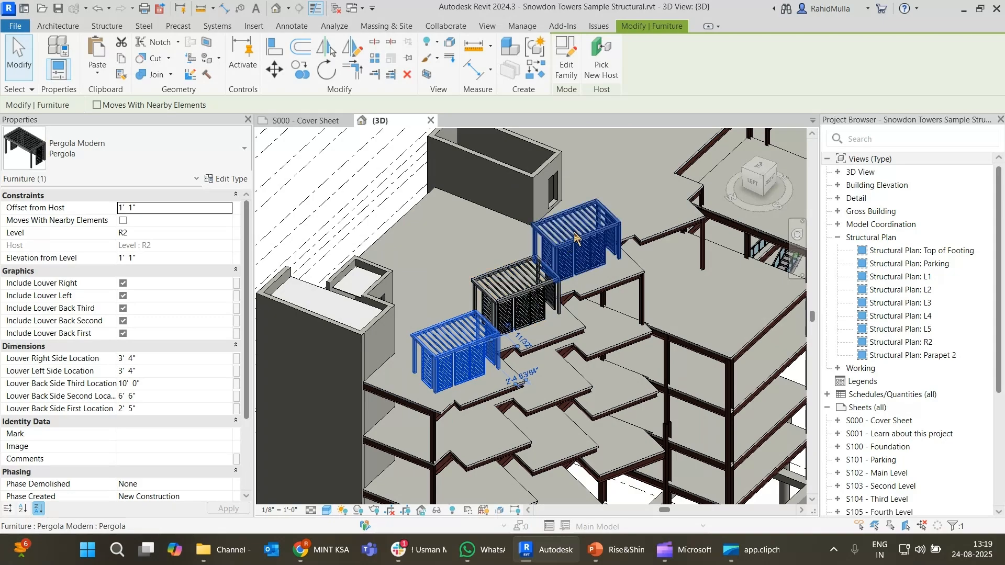
middle_click_drag(586, 247, 611, 343, "shift")
Examine the pasted stair up close, clear the pergola selection, and review the whole structural model with its copied elements
scroll(490, 239, "down", 5)
scroll(572, 257, "up", 8)
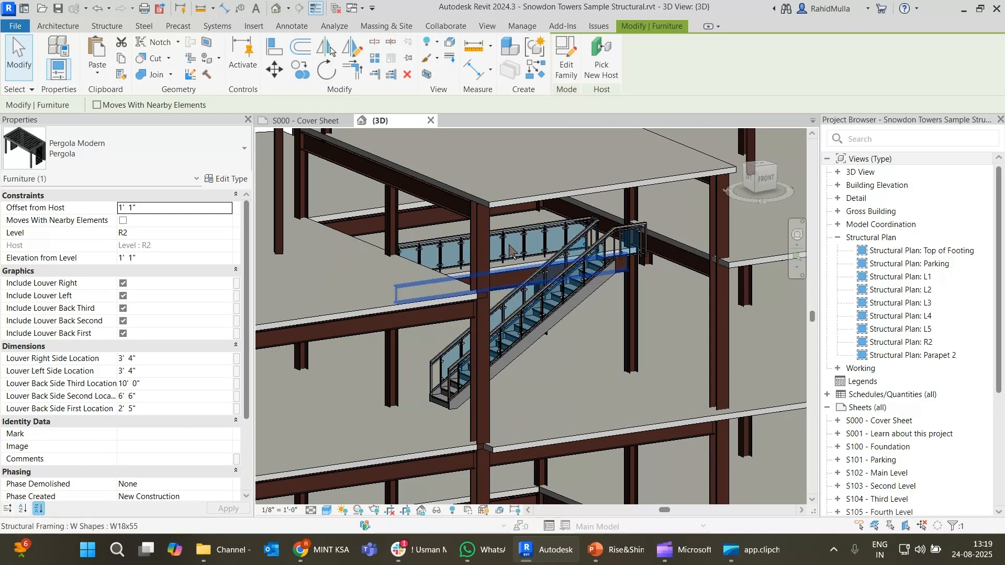
scroll(565, 262, "down", 4)
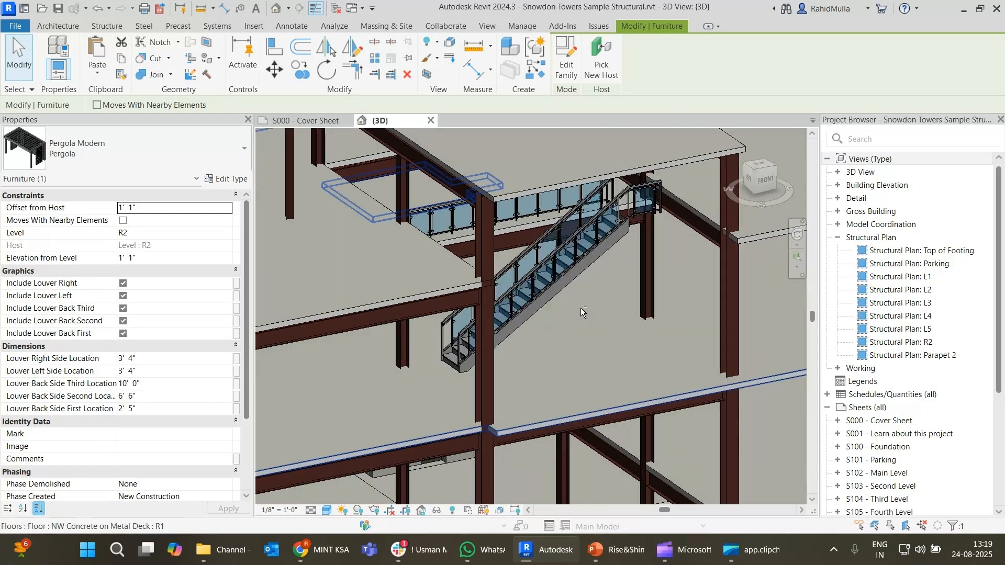
scroll(547, 280, "down", 5)
middle_click_drag(547, 279, 611, 323)
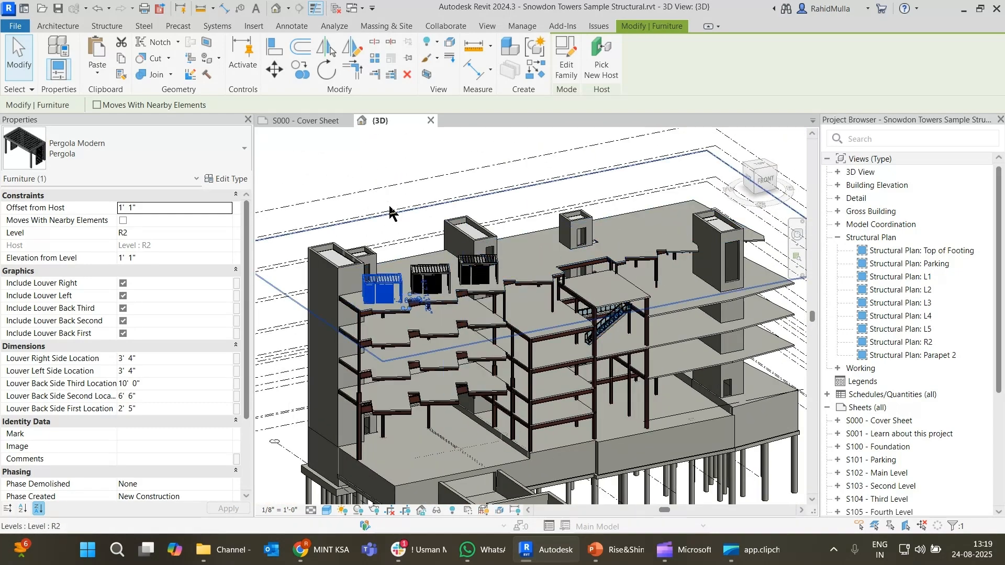
left_click(358, 161)
middle_click_drag(382, 284, 461, 294, "shift")
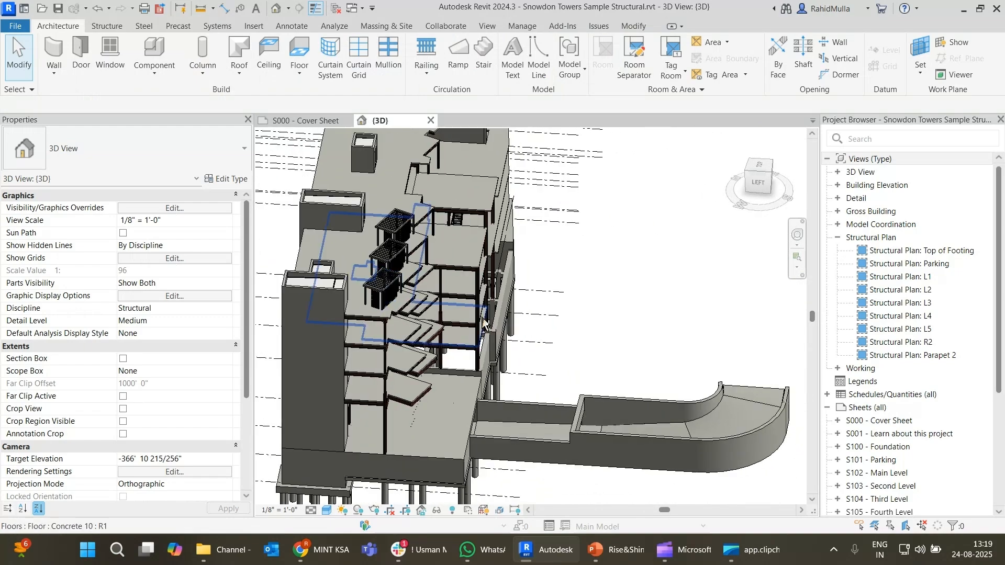
scroll(380, 292, "down", 1)
middle_click_drag(381, 299, 328, 296, "shift")
middle_click_drag(445, 248, 503, 346)
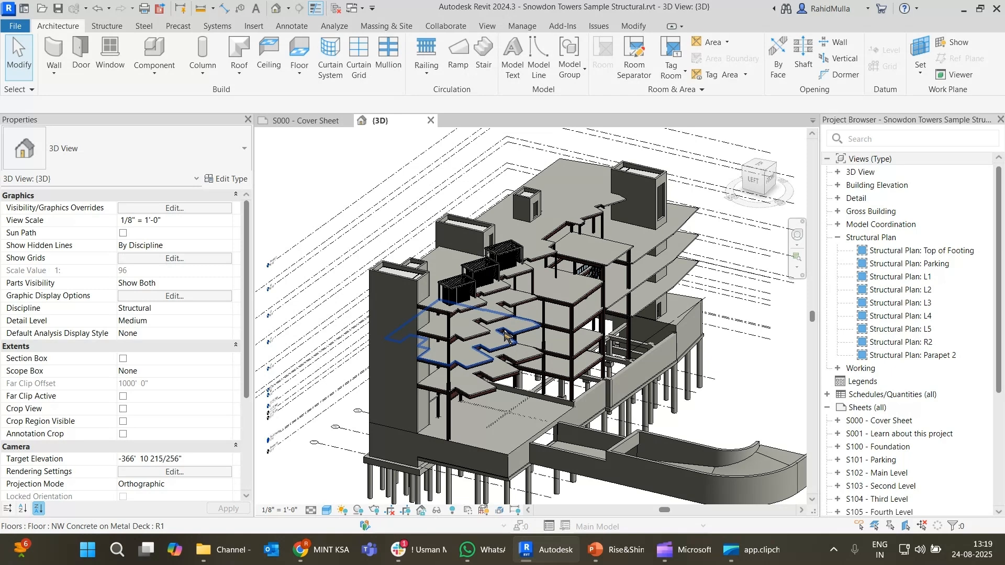
left_click(698, 563)
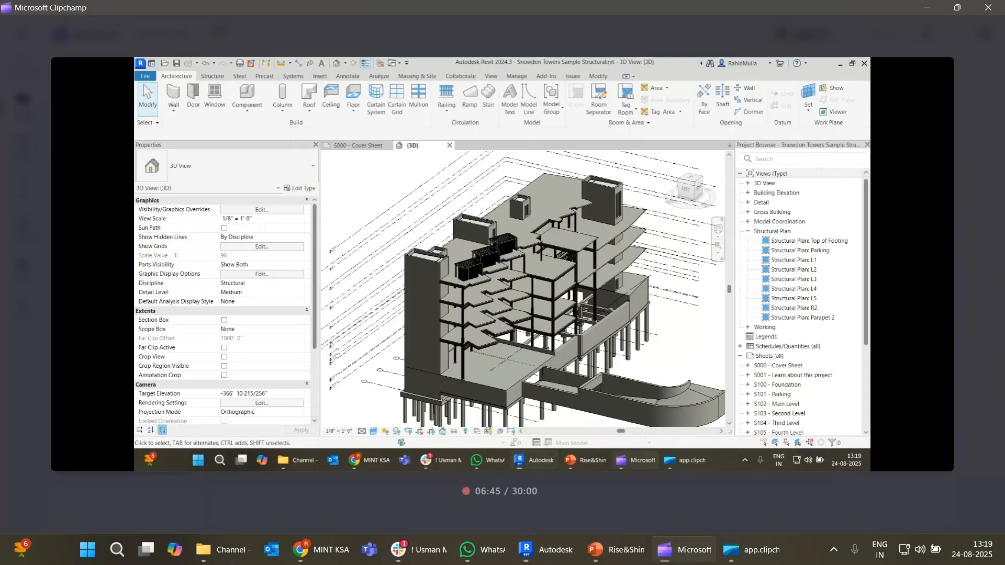